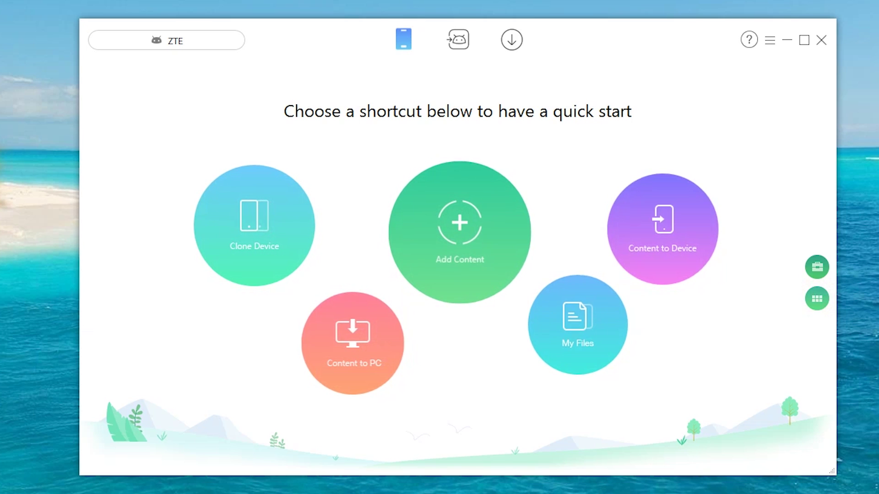
- Open the phone's Books list, select the SP STAT book, and return to the category page
click(816, 296)
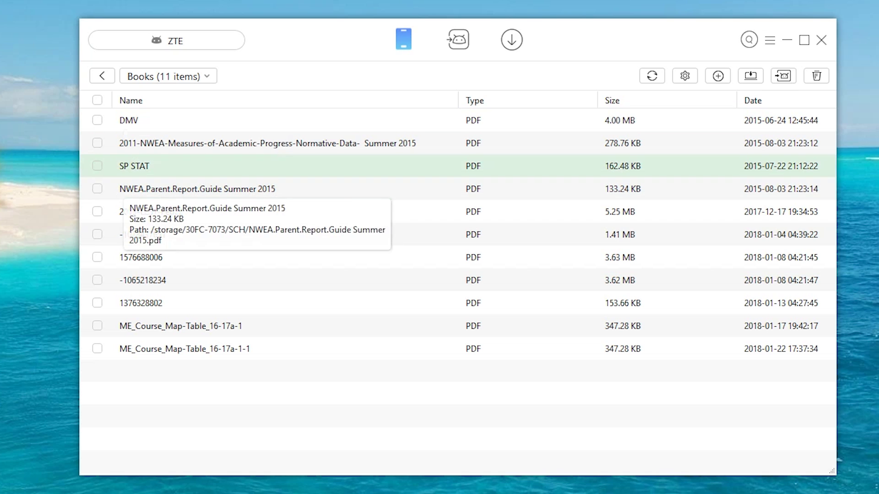
click(261, 165)
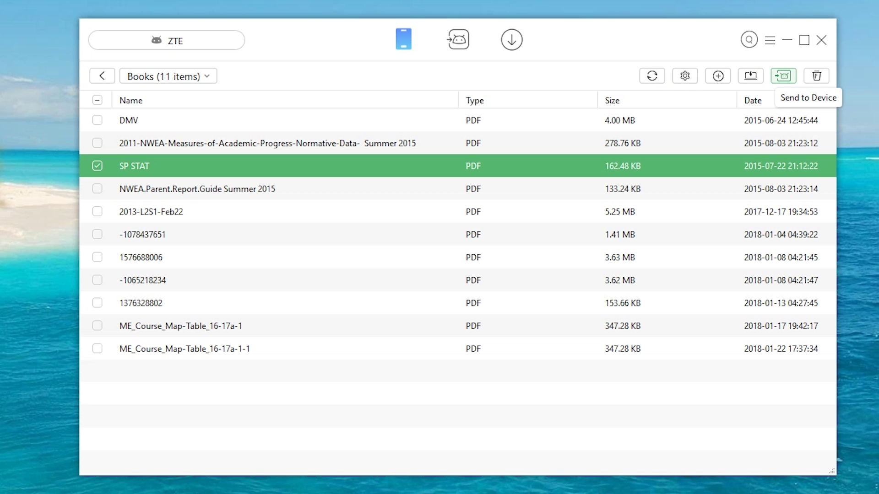
click(102, 75)
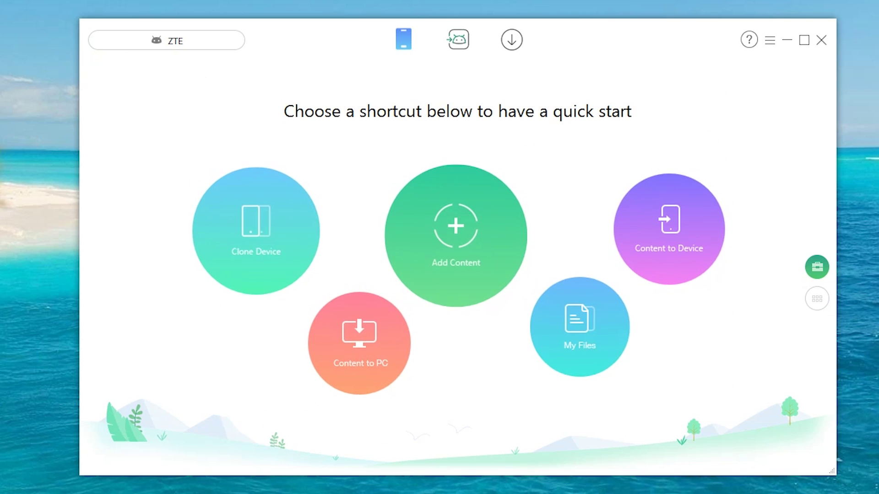
- Open Android Mover to move data from the iPad to the ZTE phone
mouse_move(460, 36)
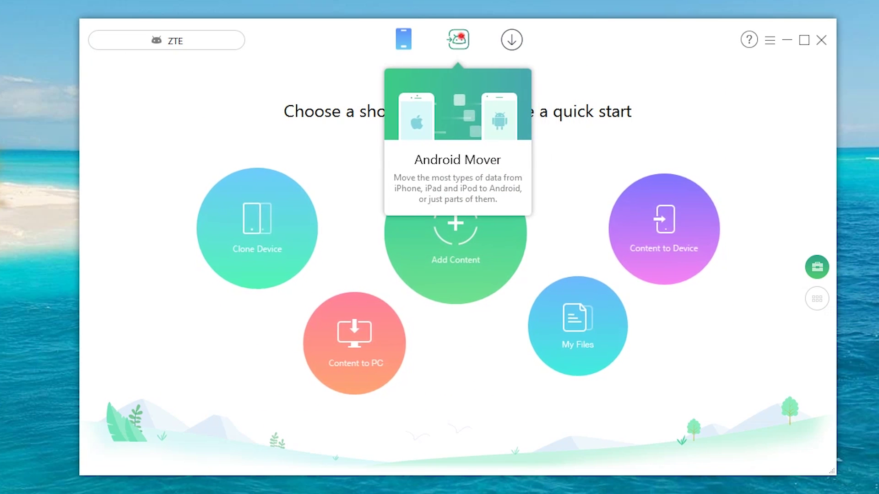
click(459, 39)
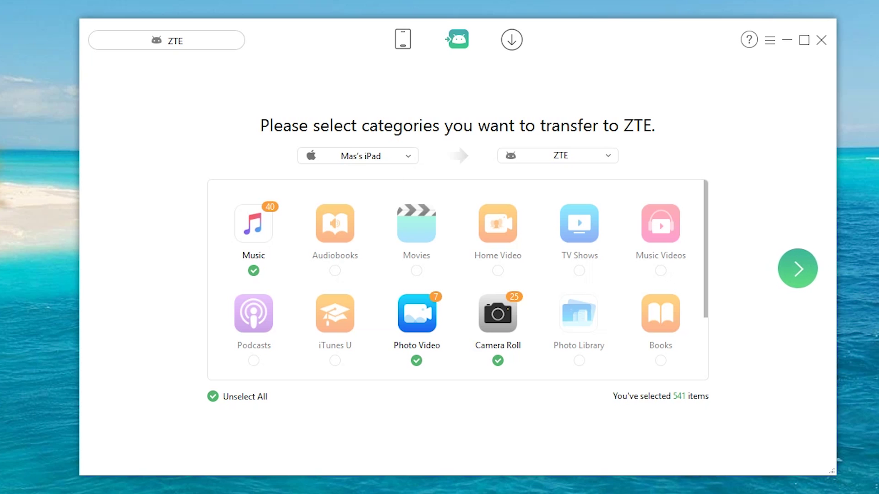
click(358, 156)
click(406, 156)
scroll(457, 279, down, 2)
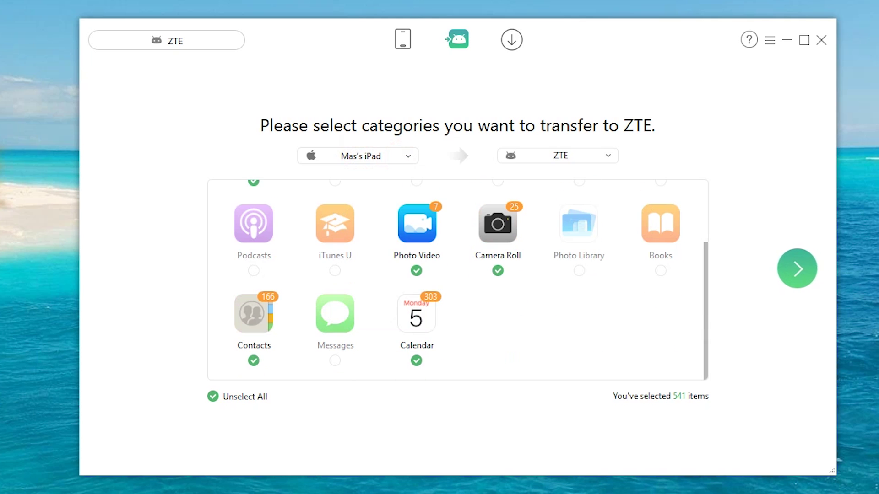
scroll(458, 280, up, 2)
- Exclude Camera Roll and Photo Video, leaving 509 items, and start the transfer
click(497, 336)
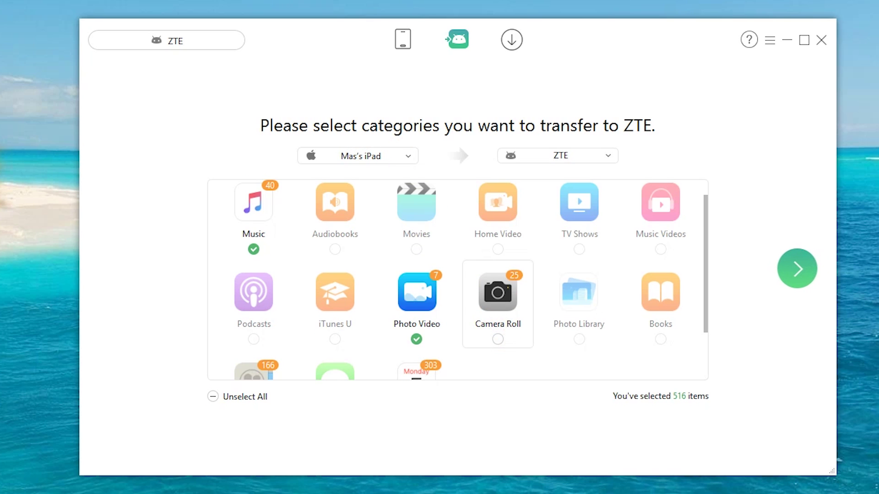
scroll(497, 321, down, 1)
click(416, 303)
scroll(497, 325, up, 1)
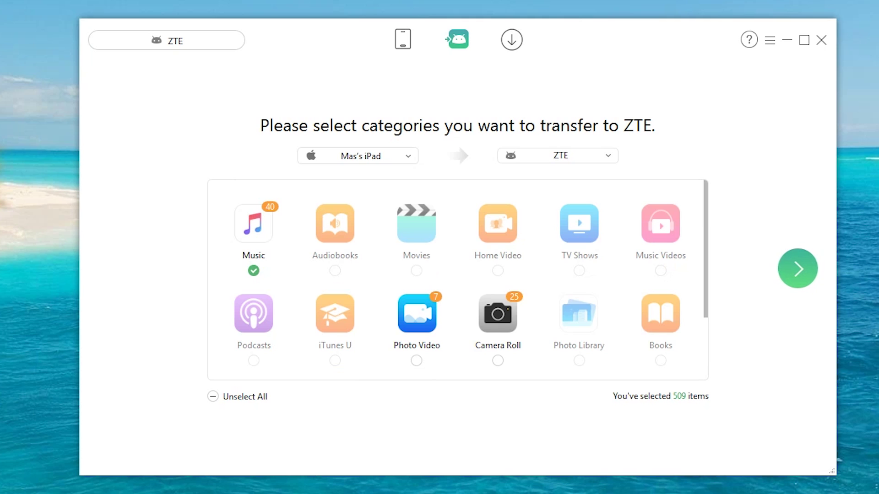
scroll(497, 275, down, 2)
scroll(498, 274, up, 2)
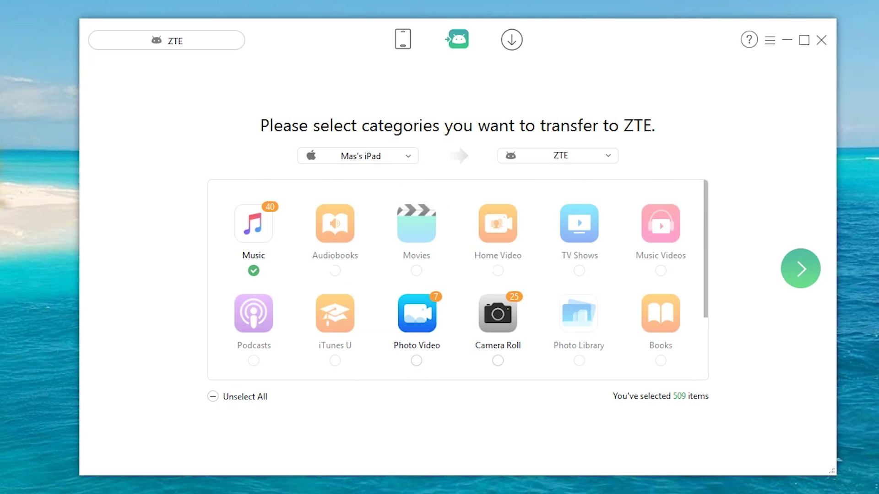
click(800, 268)
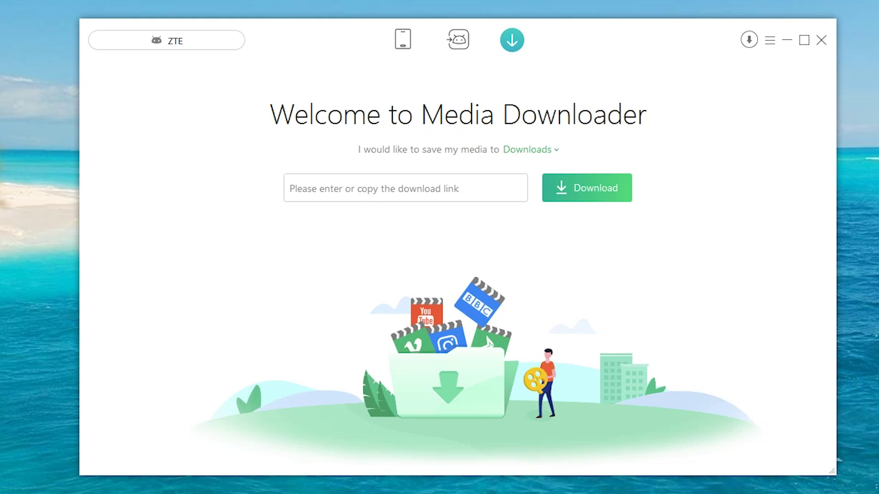
- Focus the Media Downloader link field and copy the YouTube video's address from Chrome
click(459, 190)
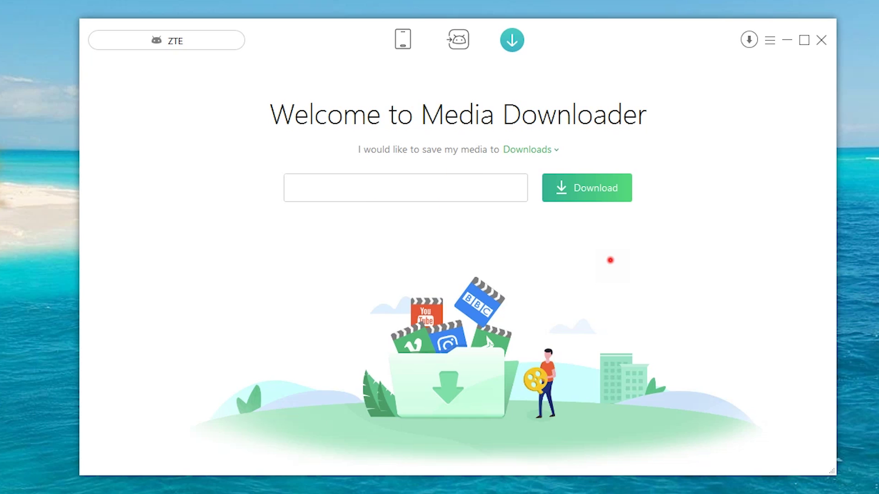
click(609, 259)
click(441, 193)
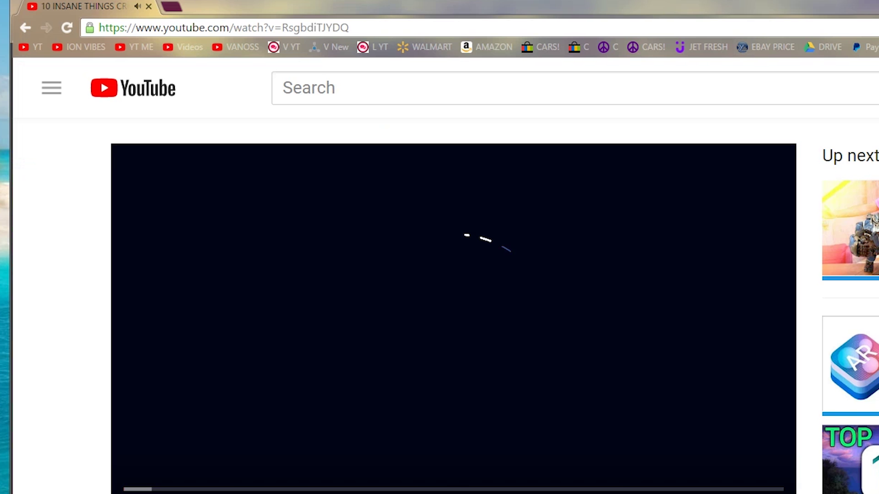
right_click(314, 27)
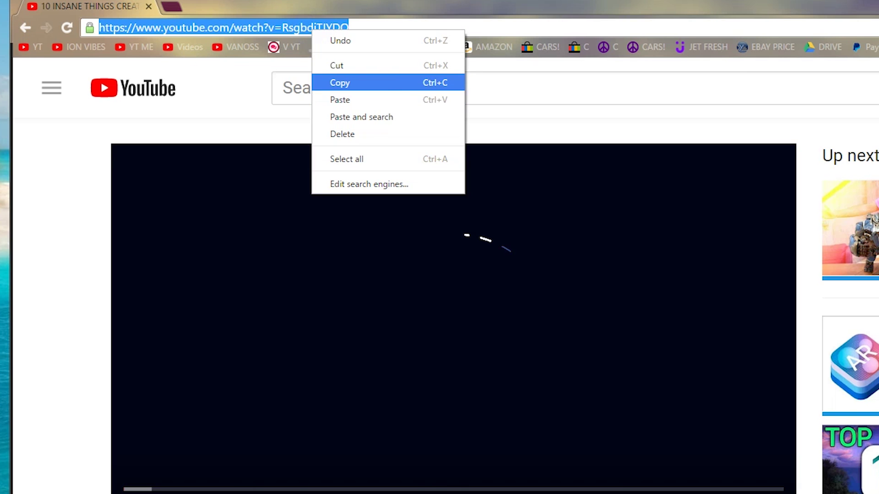
click(393, 82)
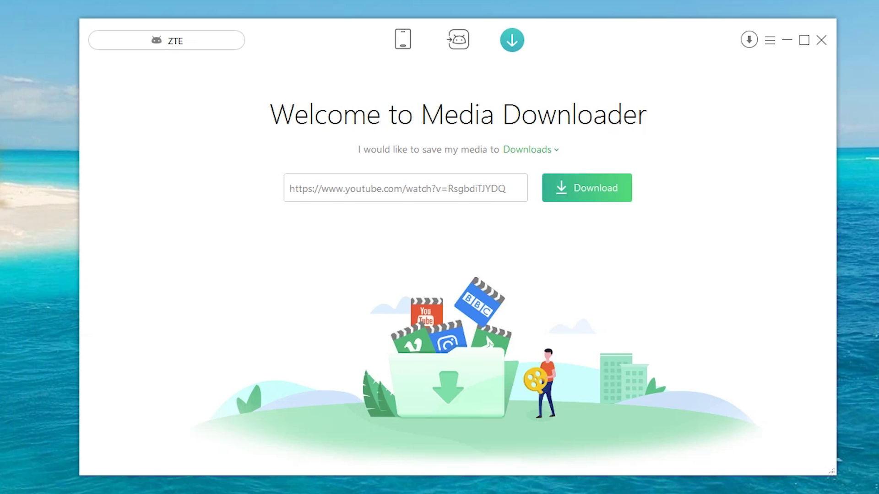
- Paste the YouTube link and try downloading it, then dismiss the folder-contains-spaces warning
click(452, 189)
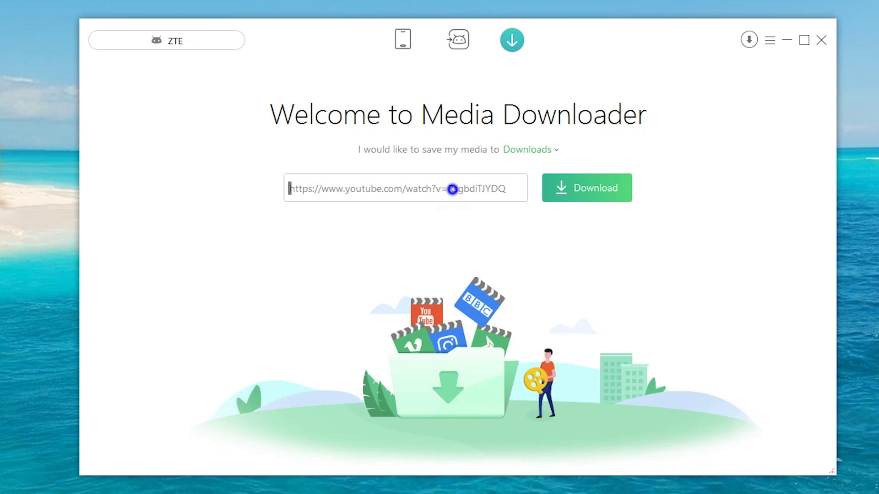
right_click(452, 189)
click(507, 229)
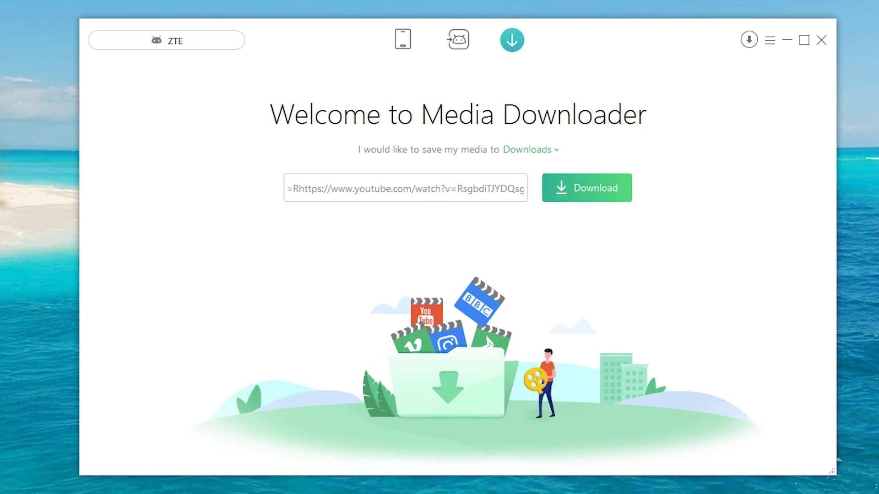
key(ctrl+a)
key(ctrl+v)
click(588, 189)
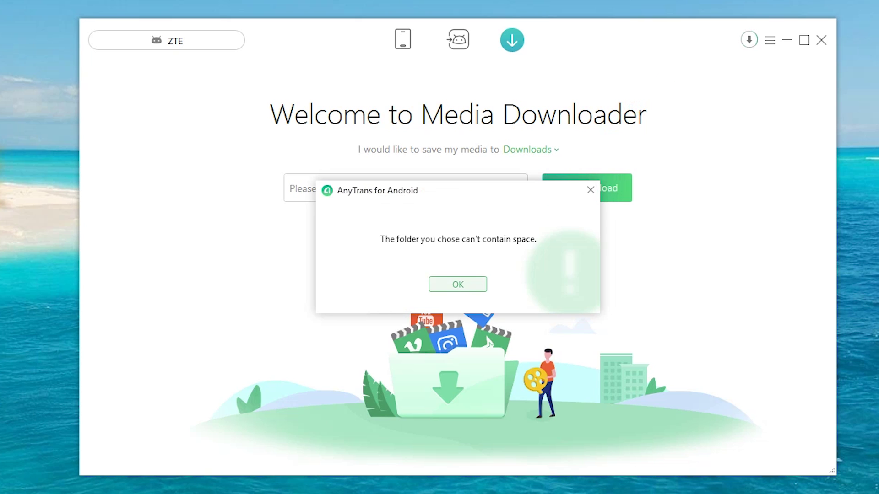
click(457, 284)
- Set the download save location to the ZTE phone
click(554, 149)
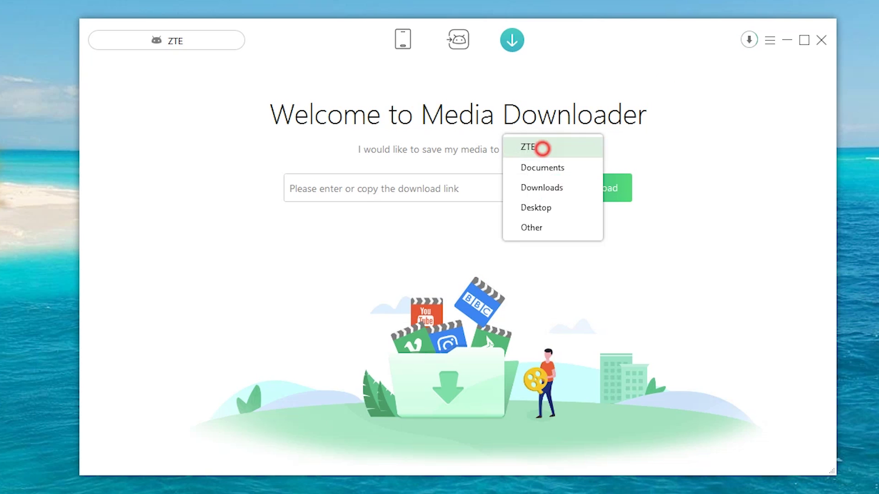
click(542, 149)
click(526, 150)
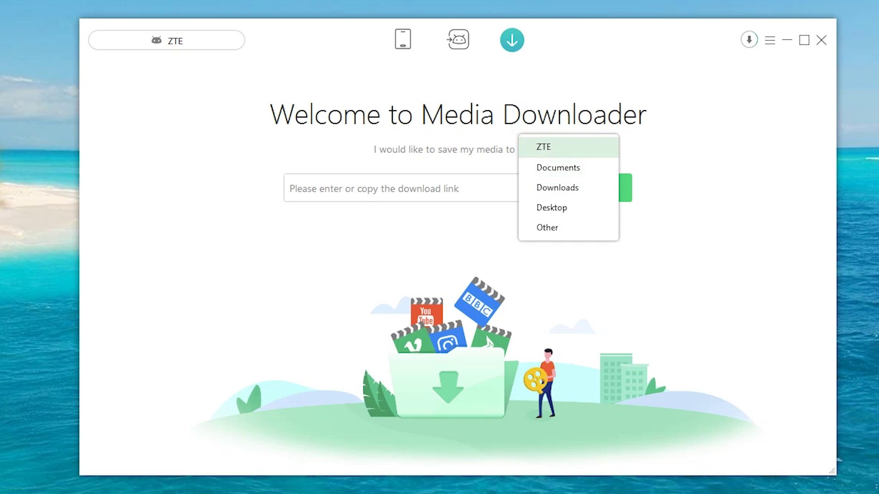
click(545, 147)
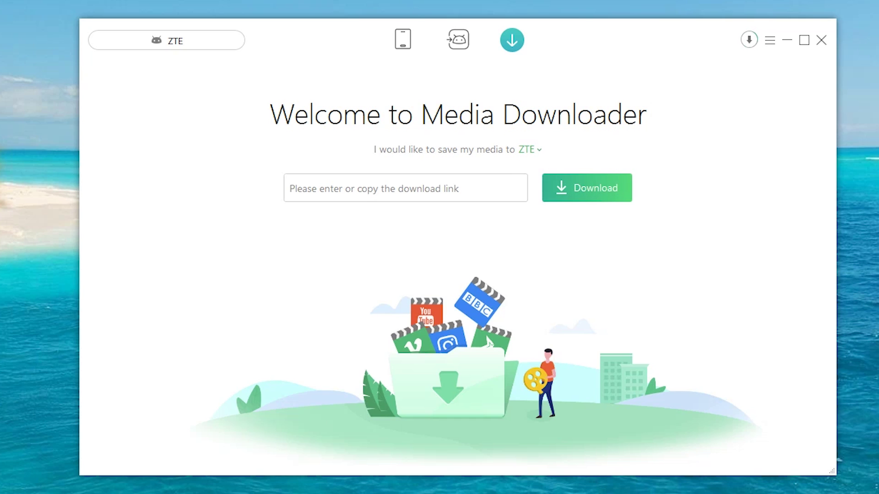
- Paste the YouTube link again and start downloading the video
click(441, 190)
right_click(441, 192)
click(473, 234)
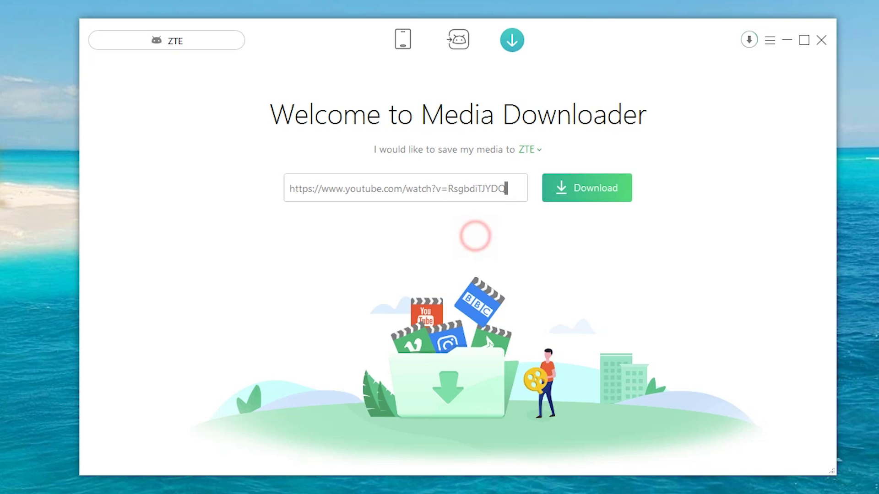
click(588, 192)
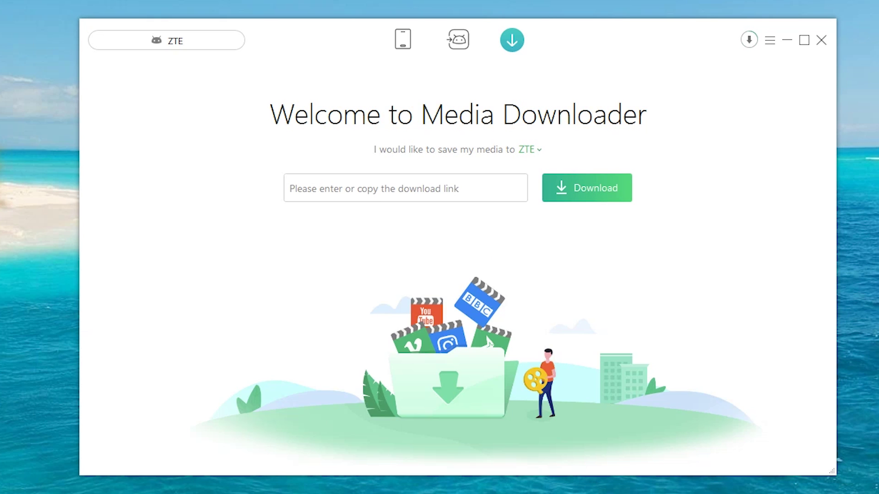
click(458, 40)
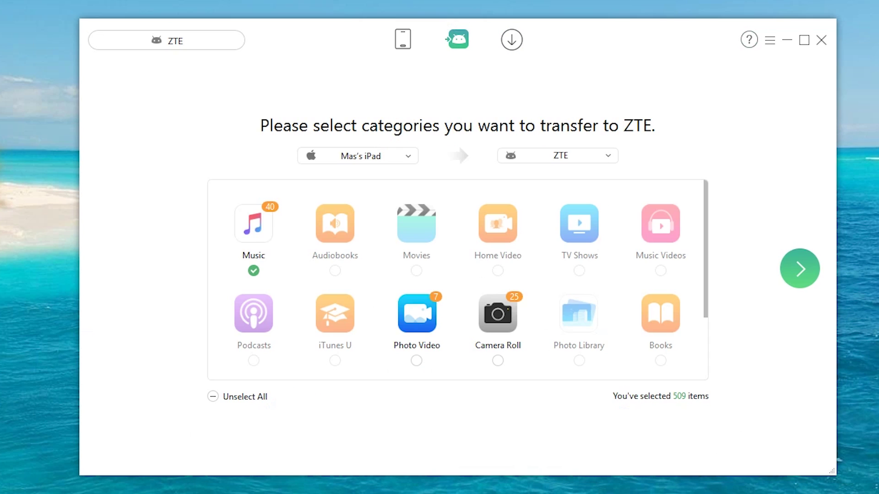
- Try Clone Device from the quick-start shortcuts and dismiss the two-Android-devices warning
click(410, 37)
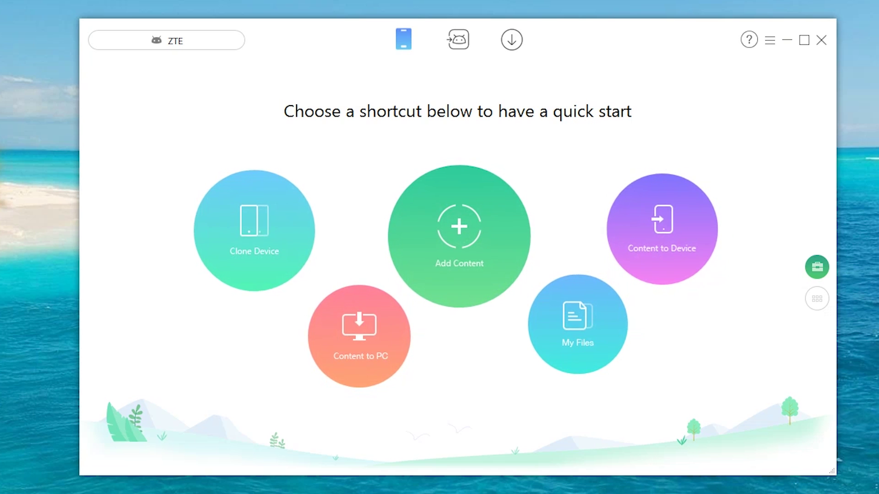
click(265, 264)
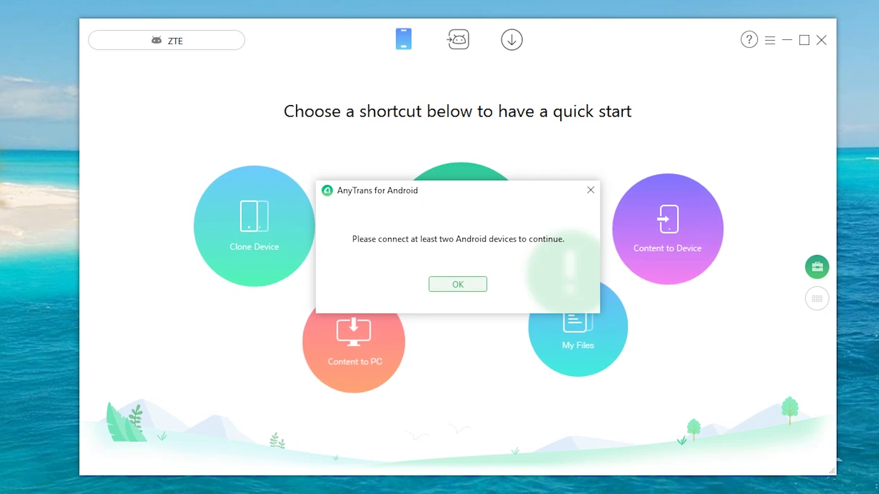
click(458, 284)
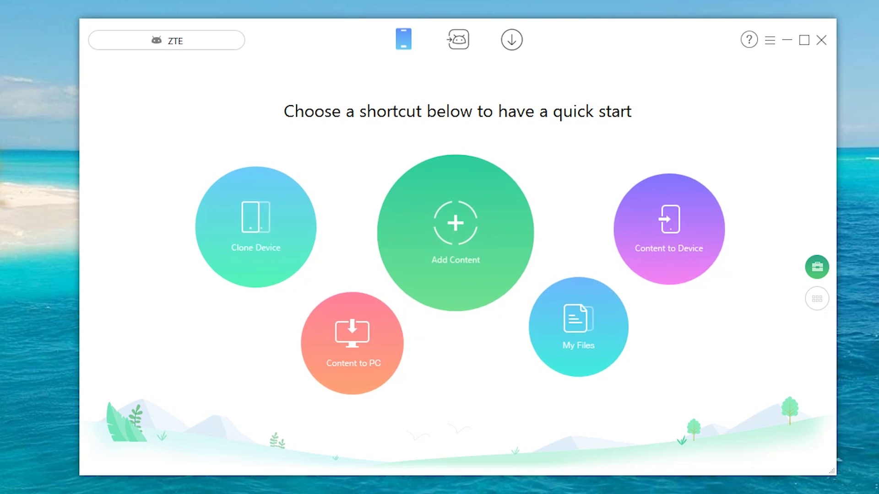
- Dismiss the Content to Device warning, then select the three files in the Snapchat folder
click(694, 238)
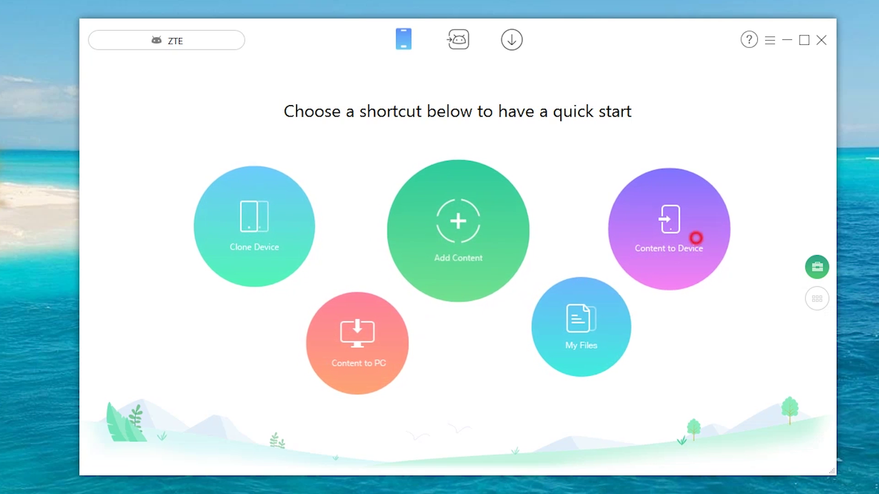
click(458, 281)
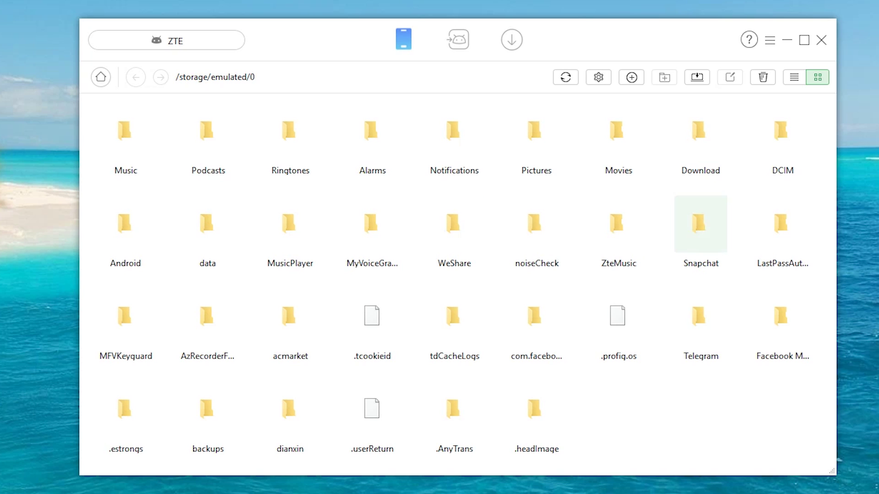
double_click(699, 223)
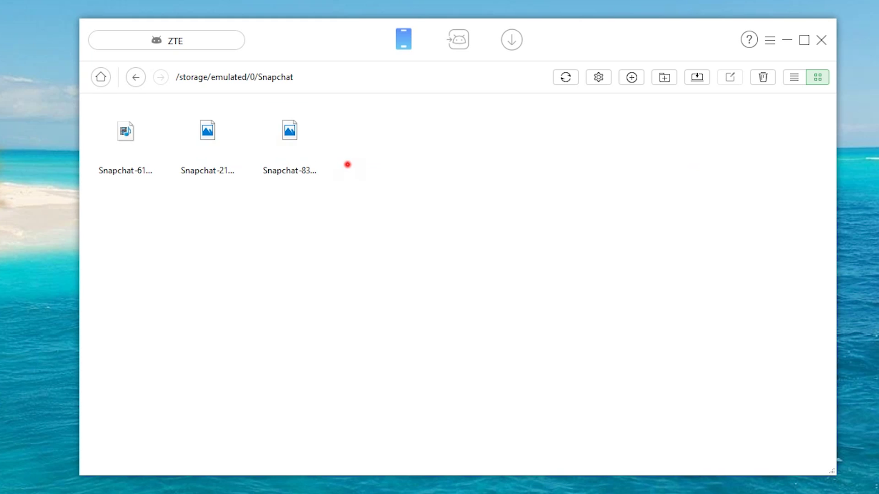
drag(347, 164, 112, 129)
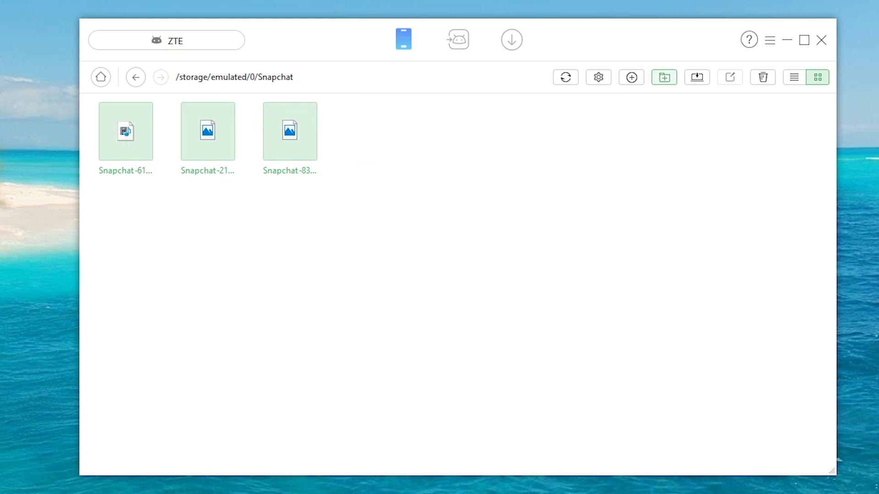
- Go back to the storage root and return to the phone's content categories page
click(135, 77)
click(136, 76)
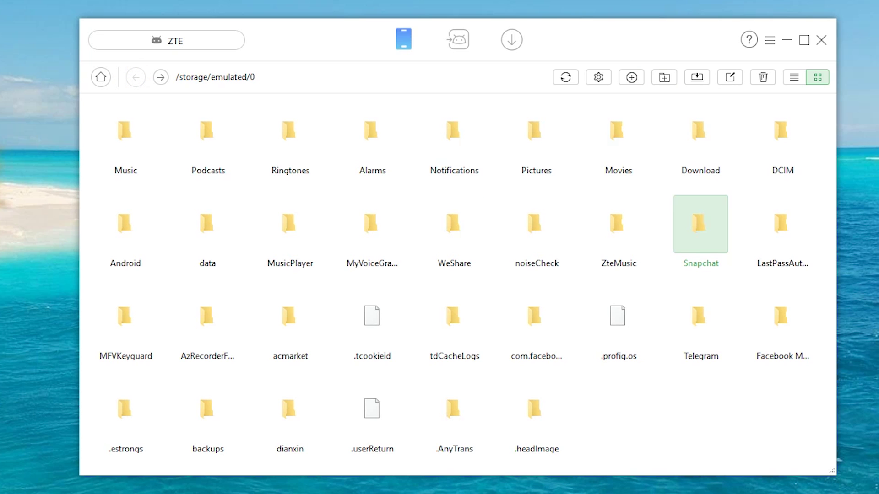
click(399, 39)
click(100, 77)
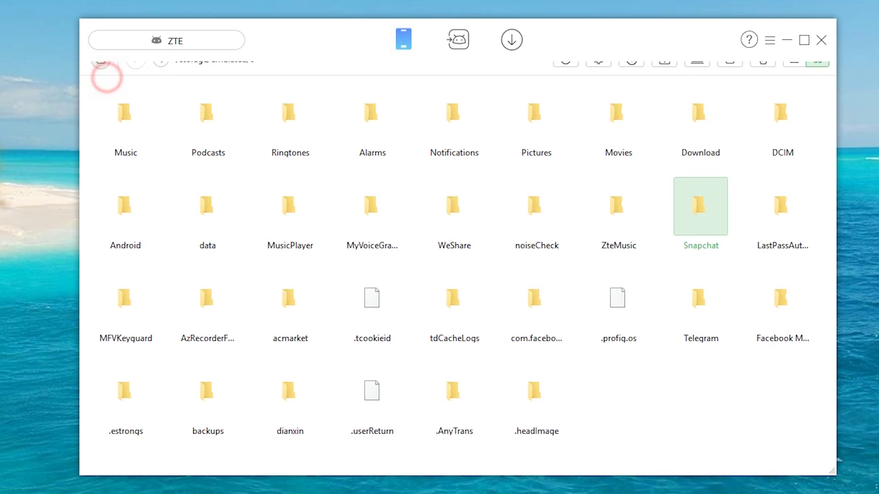
- Show the ZTE phone's quick-start shortcuts page again via the toolbox
click(817, 267)
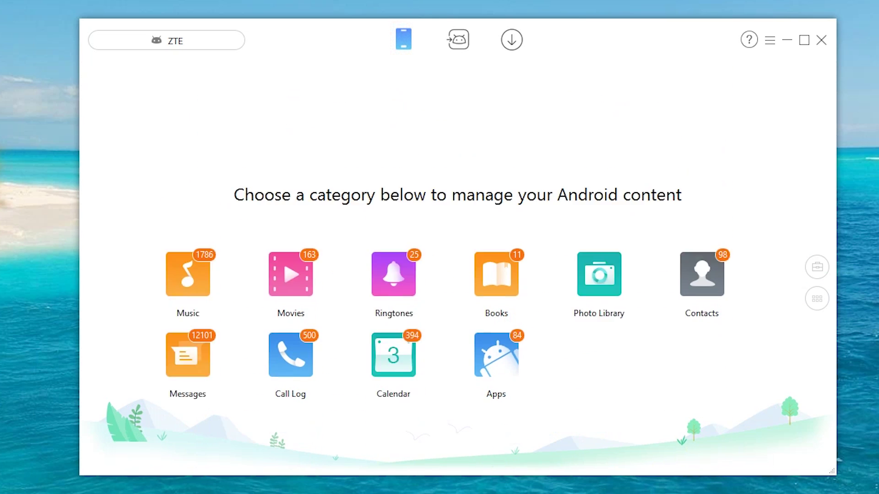